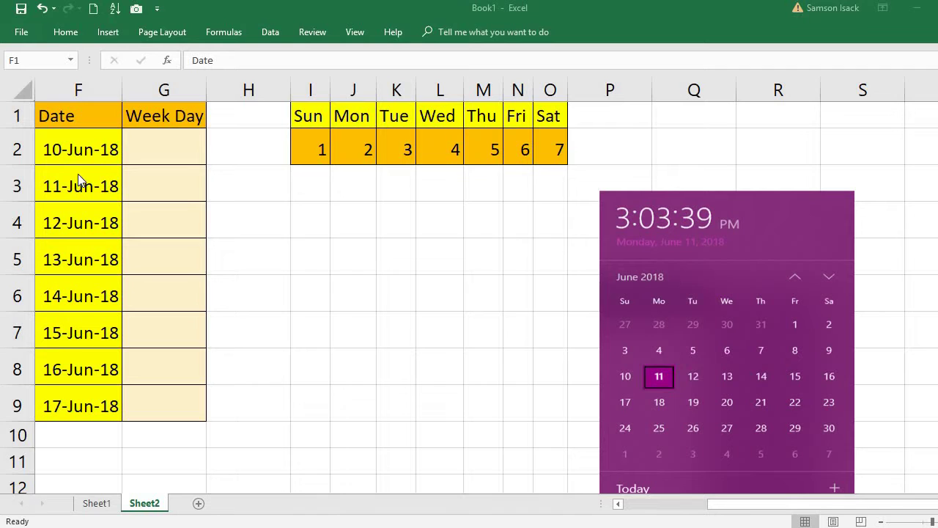
Review the default day numbers in the Sun–Sat lookup row, Sunday 1 through Saturday 7
click(90, 147)
click(90, 149)
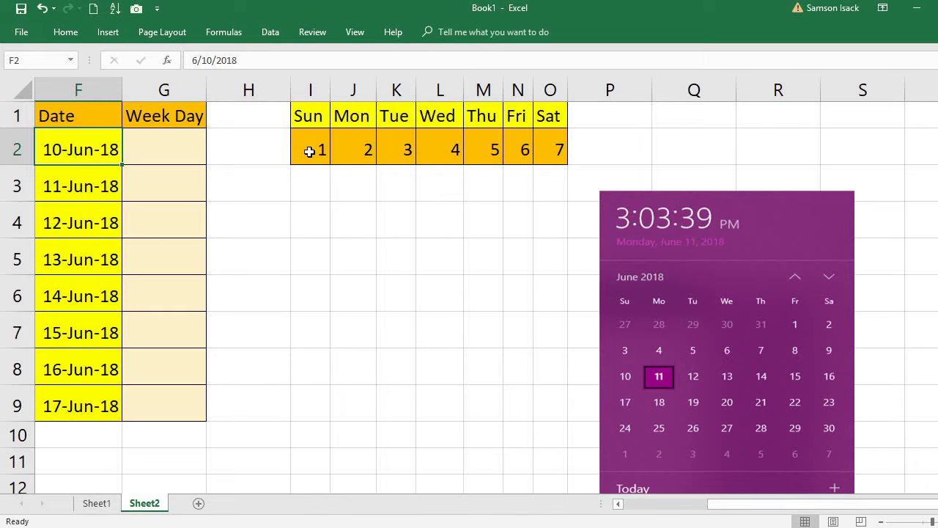
click(309, 151)
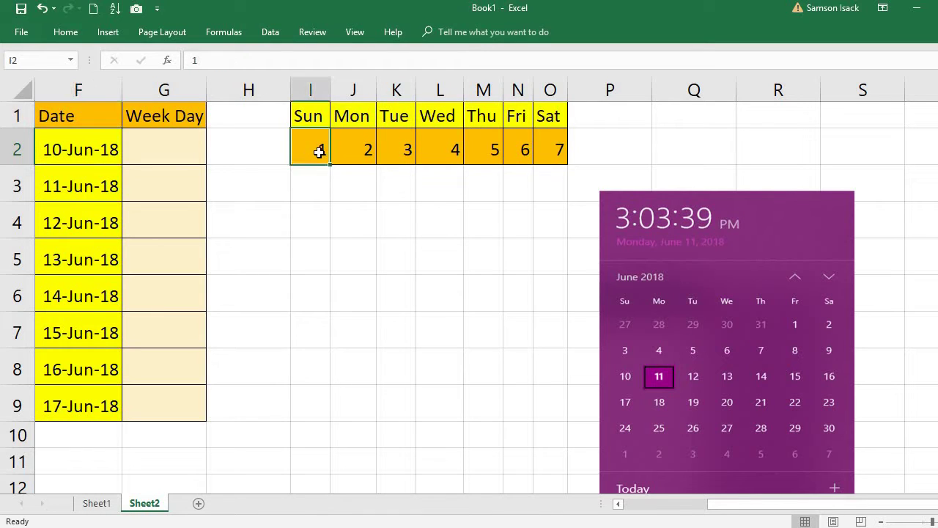
click(353, 151)
click(397, 151)
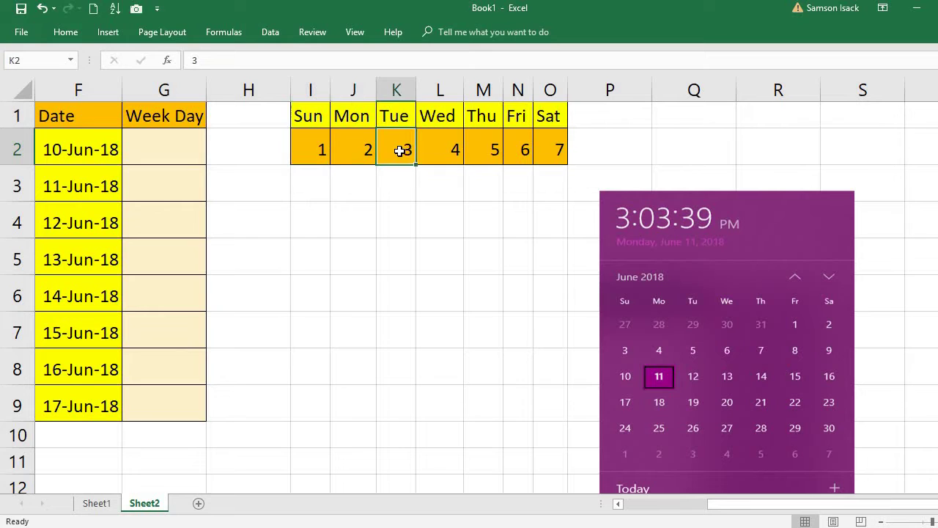
click(460, 151)
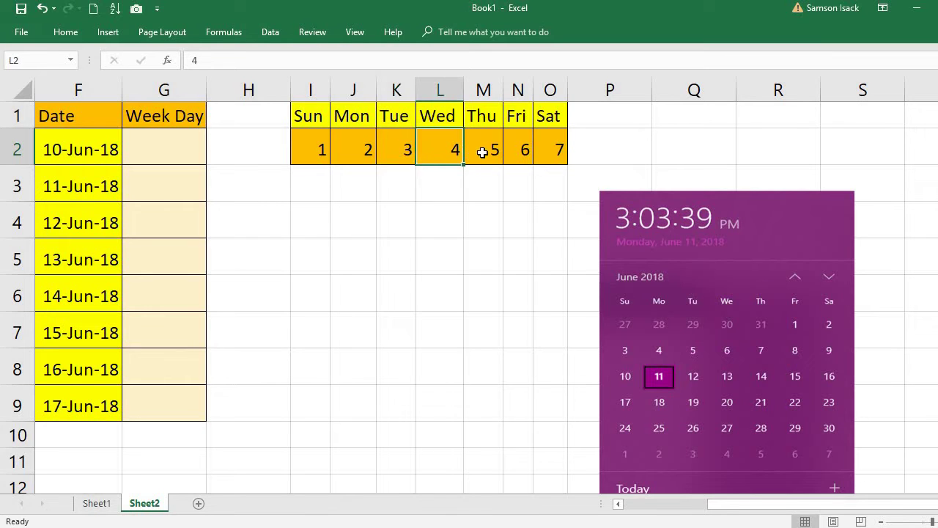
click(482, 152)
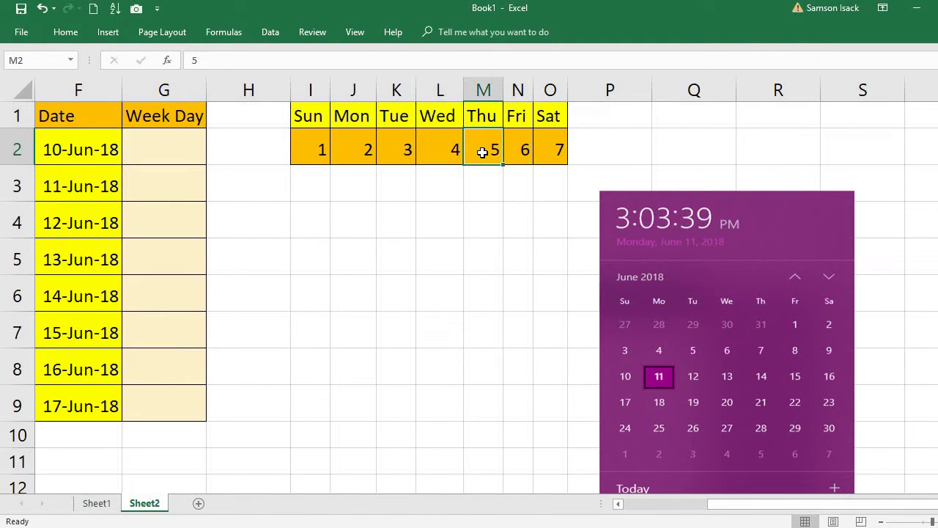
click(526, 151)
click(546, 150)
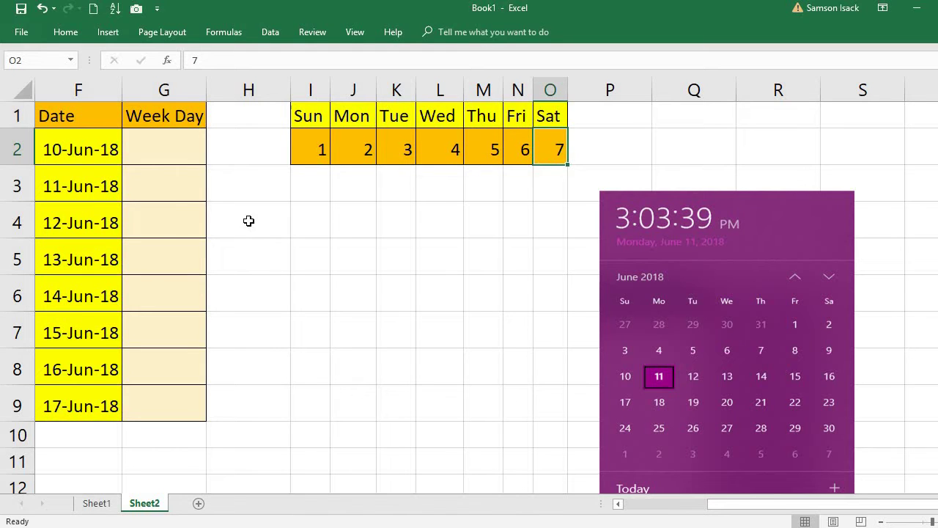
Enter =WEEKDAY(F2) in G2, returning 1 for 10-Jun-18
click(176, 152)
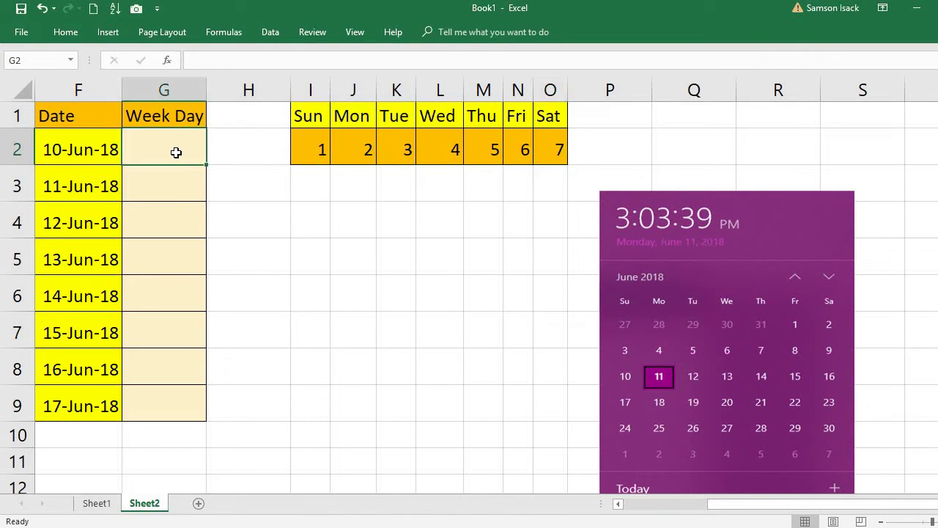
text(=)
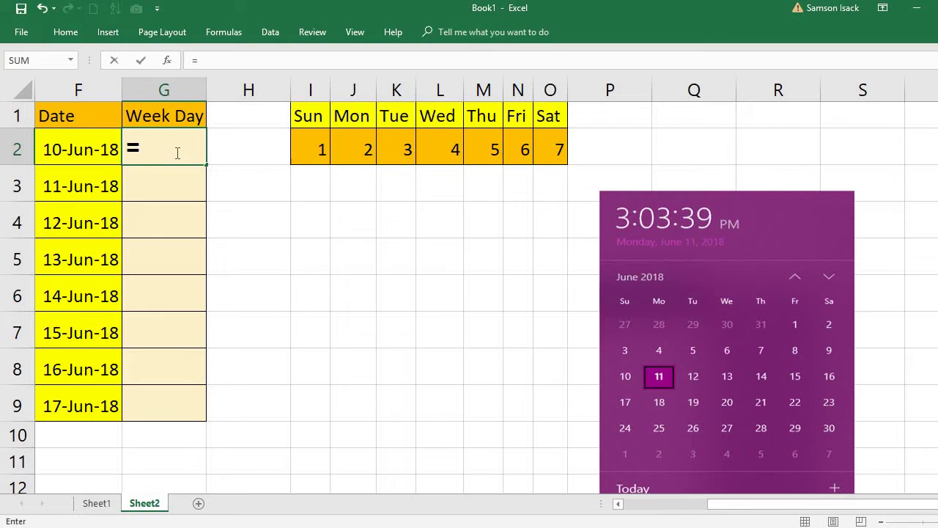
text(weekd)
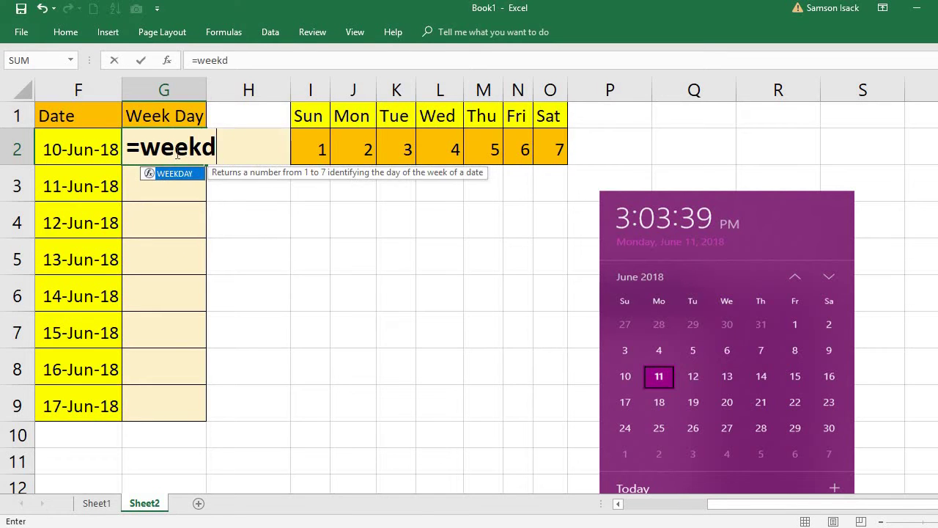
text(ay()
click(85, 142)
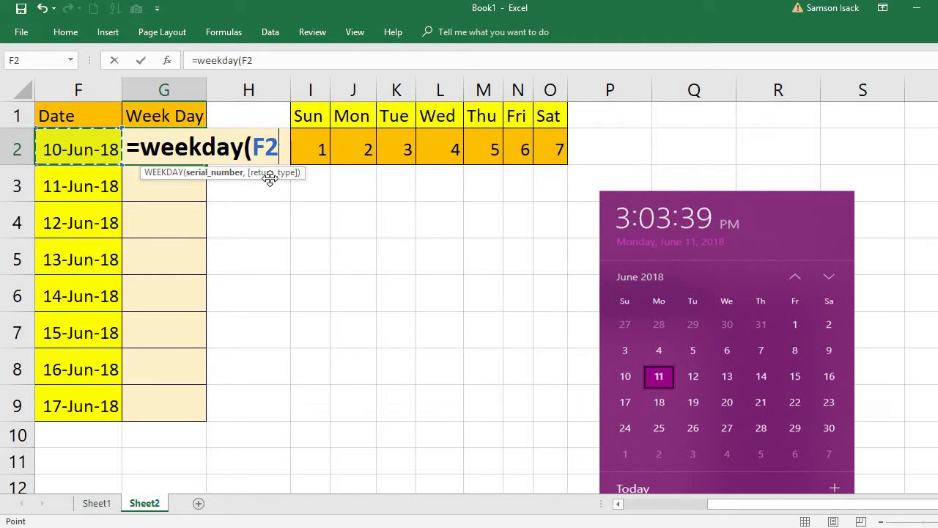
text())
key(Return)
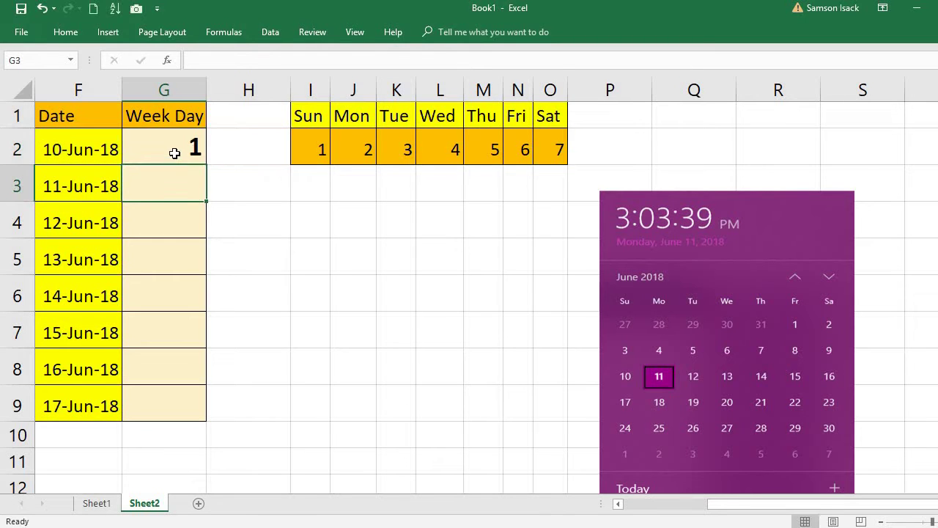
click(175, 152)
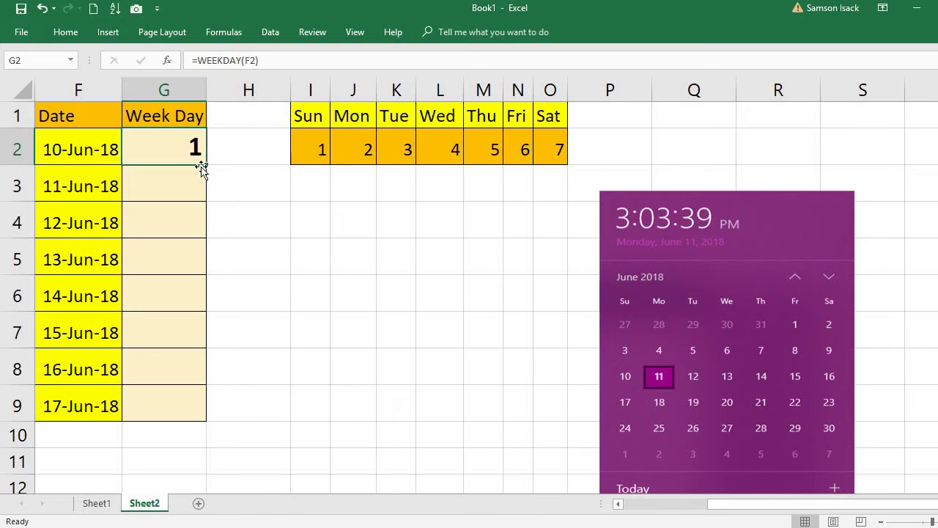
Copy G2's WEEKDAY formula down through G9, checking the references in G3, G8 and G9
drag(206, 166, 204, 185)
click(179, 183)
double_click(178, 183)
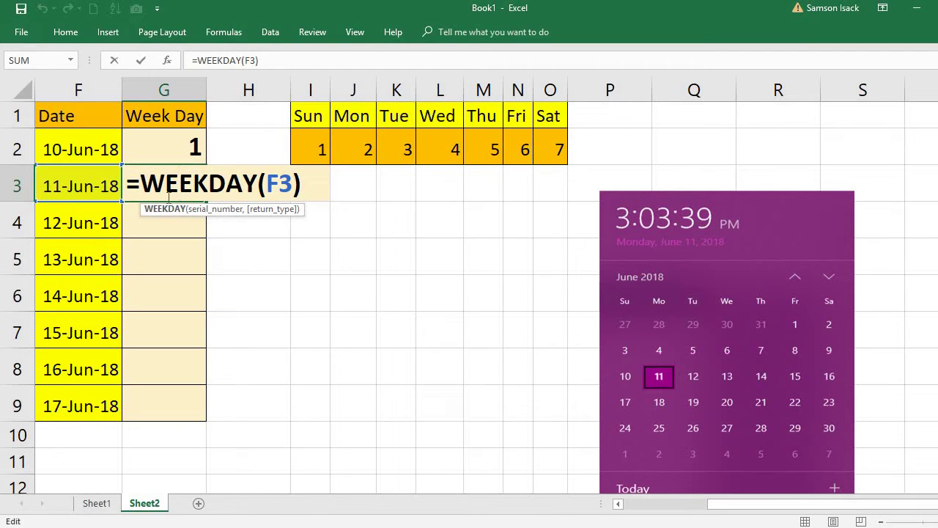
key(Return)
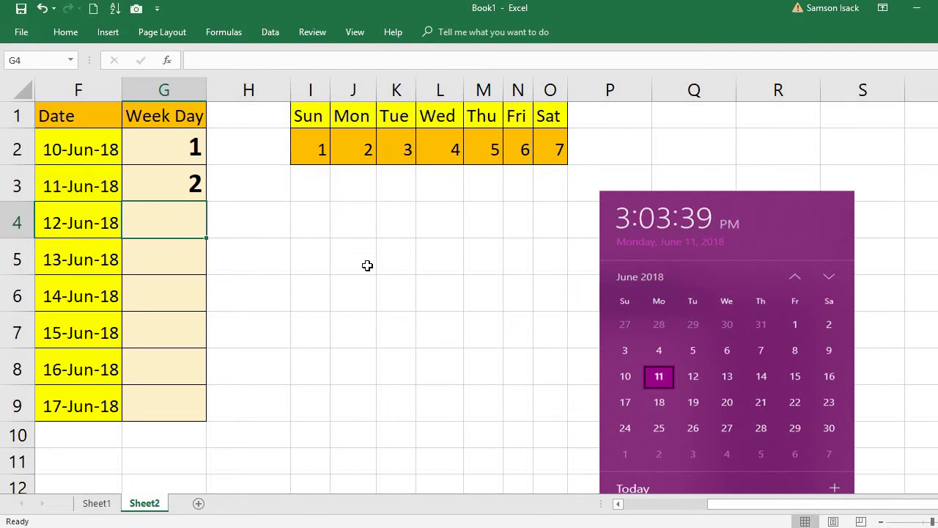
click(202, 183)
double_click(207, 201)
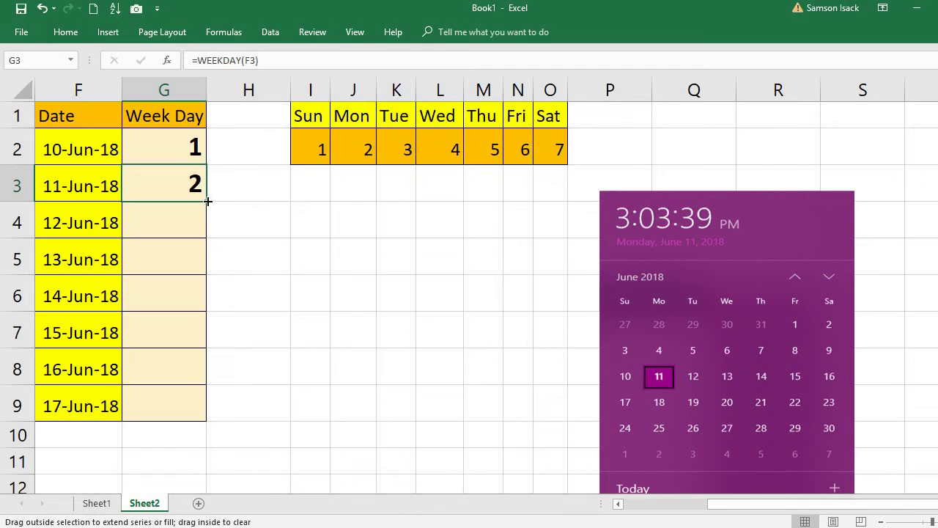
click(173, 364)
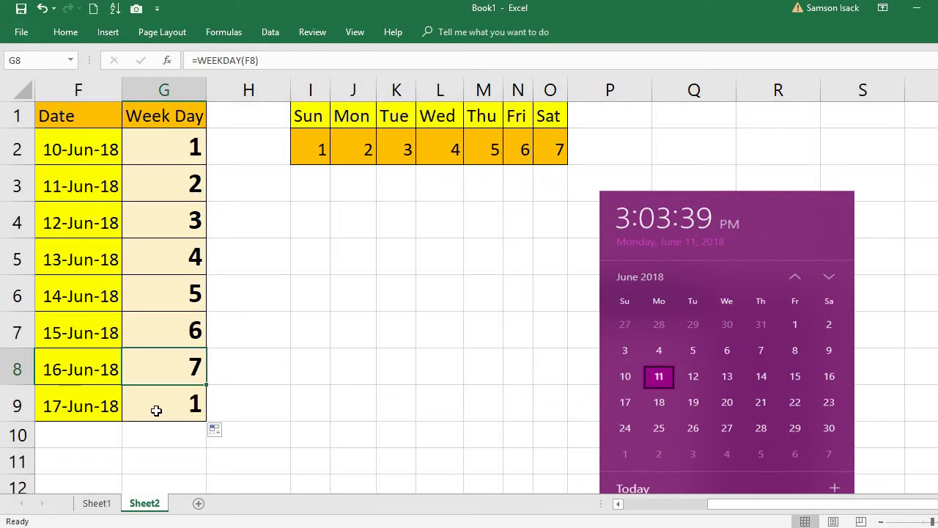
click(156, 411)
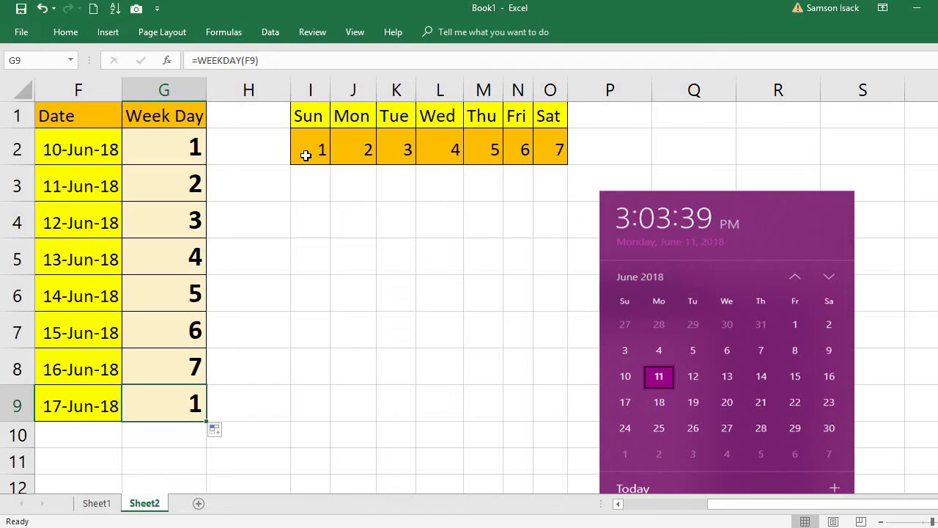
Enter 7, 1 and 2 in row 3 under Sun, Mon and Tue
click(250, 142)
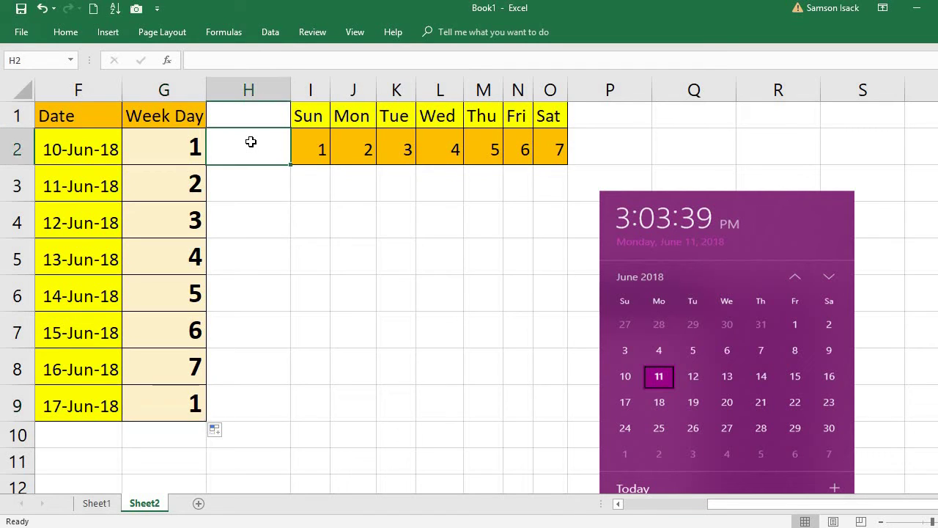
click(319, 188)
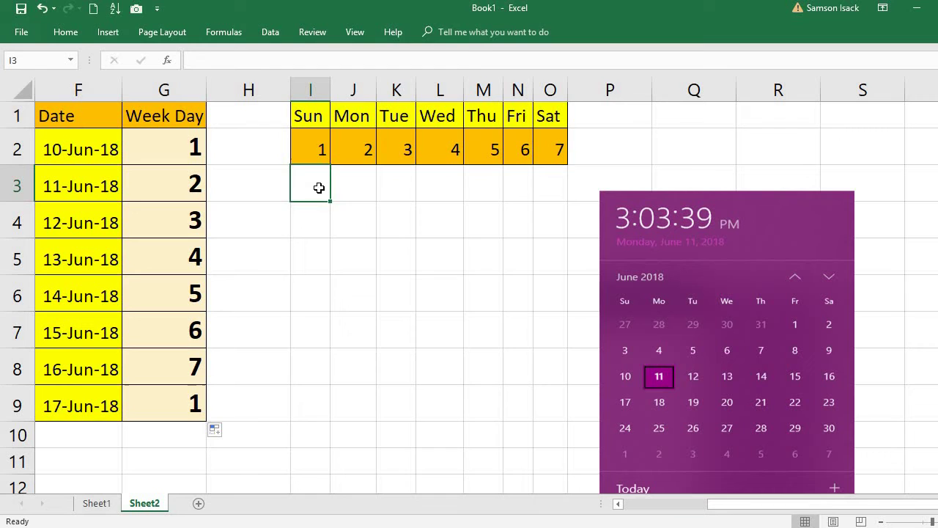
text(7)
click(351, 194)
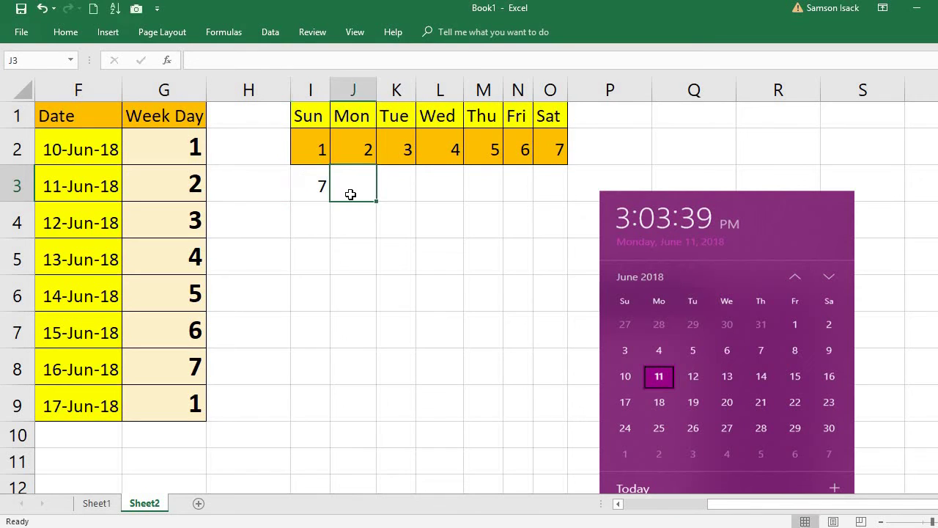
text(1)
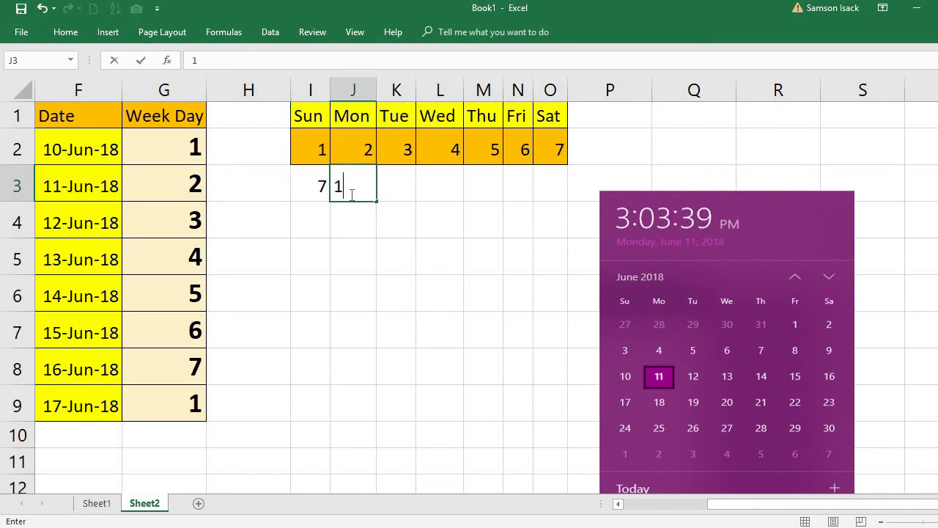
click(398, 195)
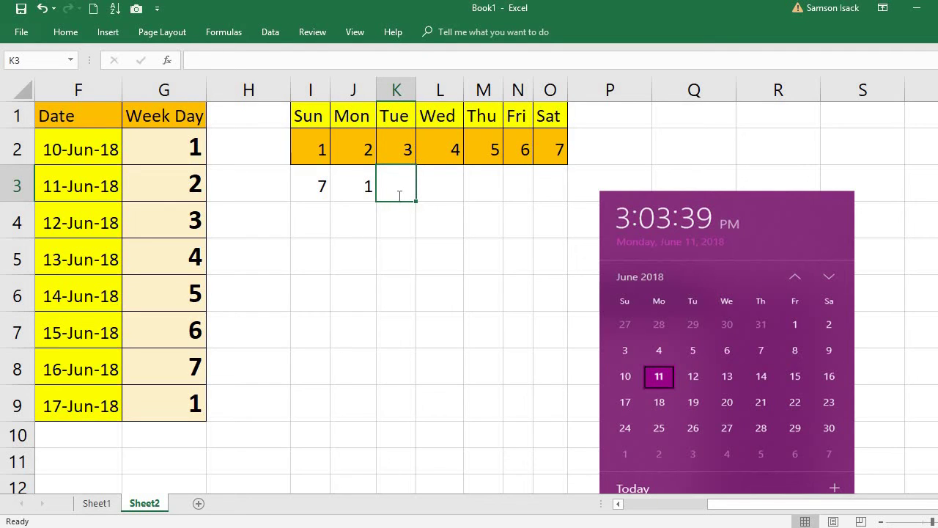
text(2)
click(352, 194)
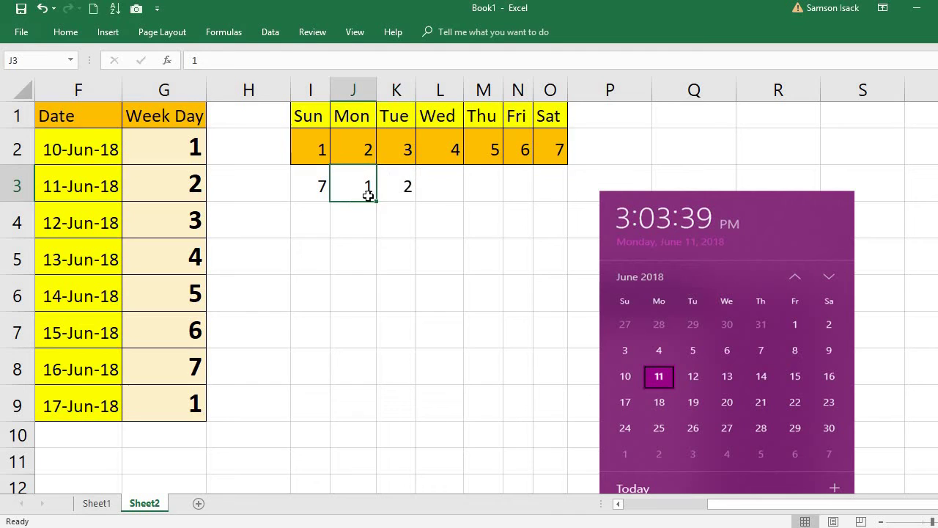
Extend the series to Saturday so row 3 reads 7, 1, 2, 3, 4, 5, 6
drag(368, 186, 562, 177)
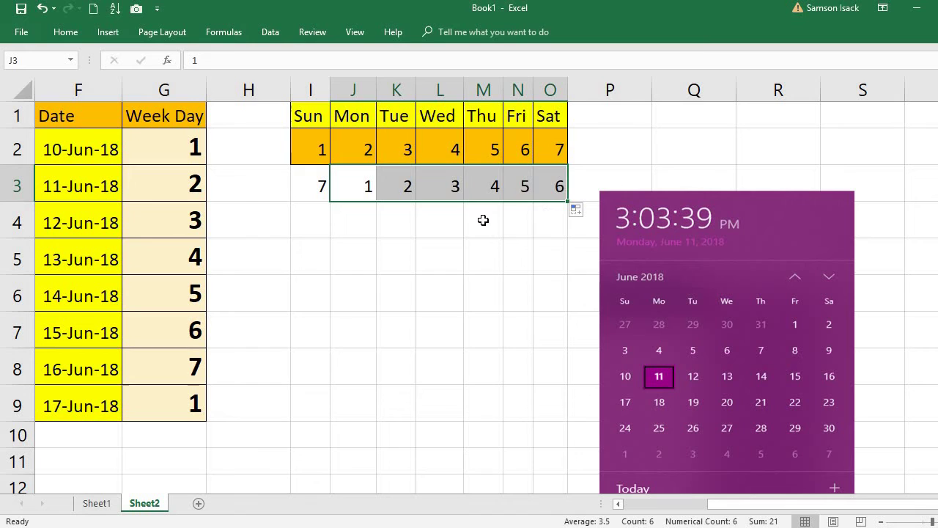
click(560, 192)
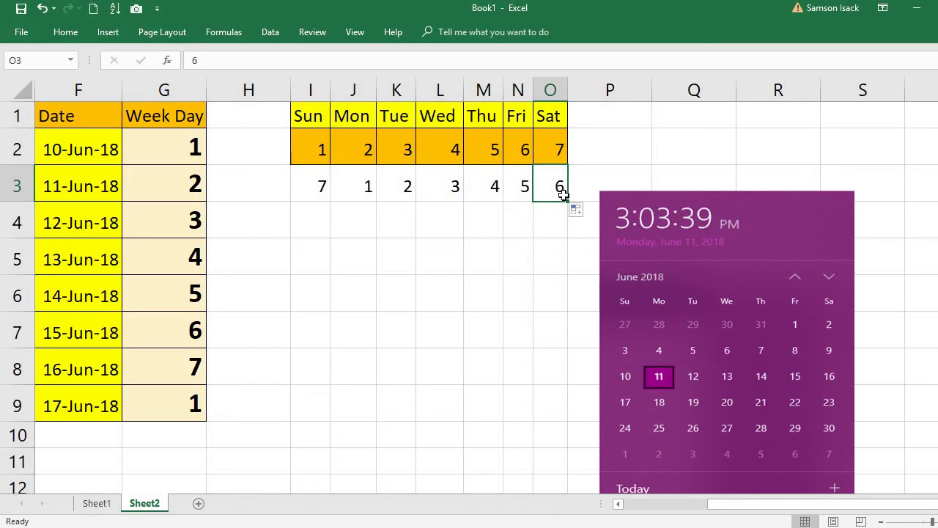
click(324, 190)
click(351, 191)
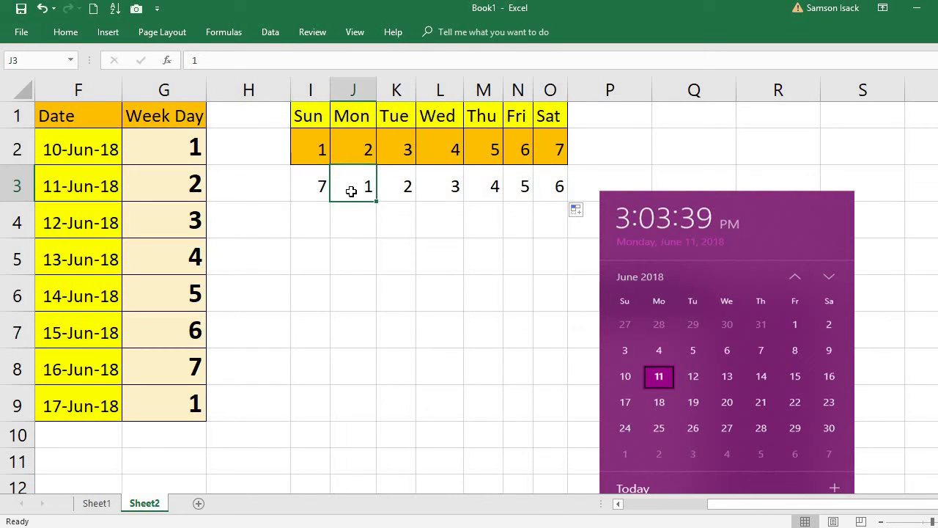
Enter =WEEKDAY(F2,2) in H2, returning 7 for 10-Jun-18 with Monday as day 1
click(225, 149)
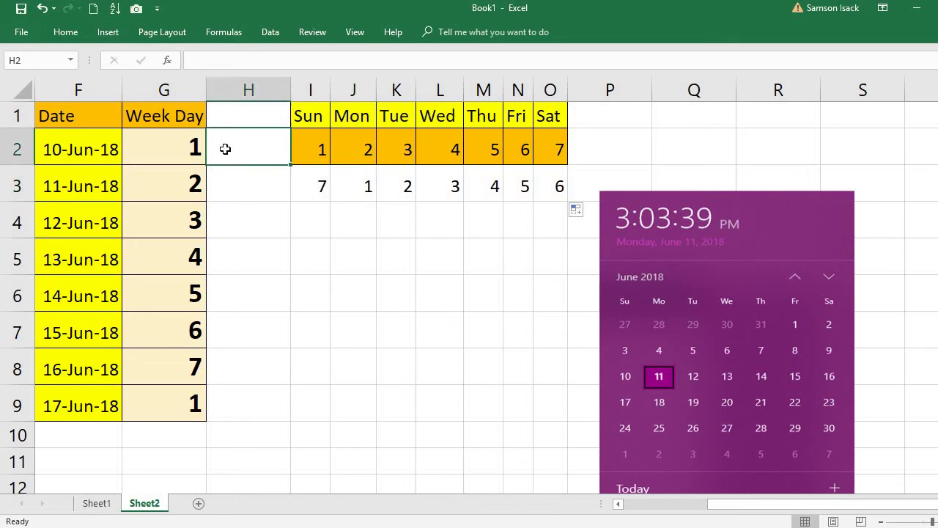
text(=)
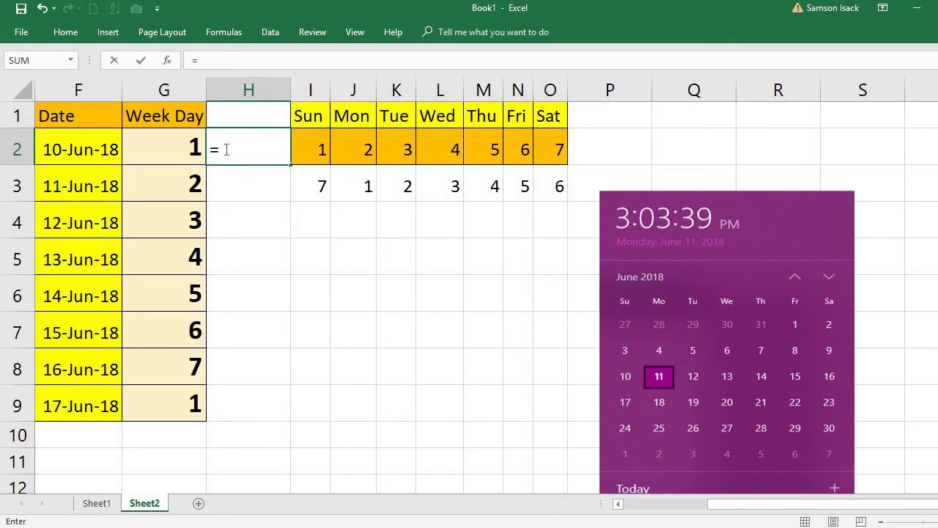
text(weekday)
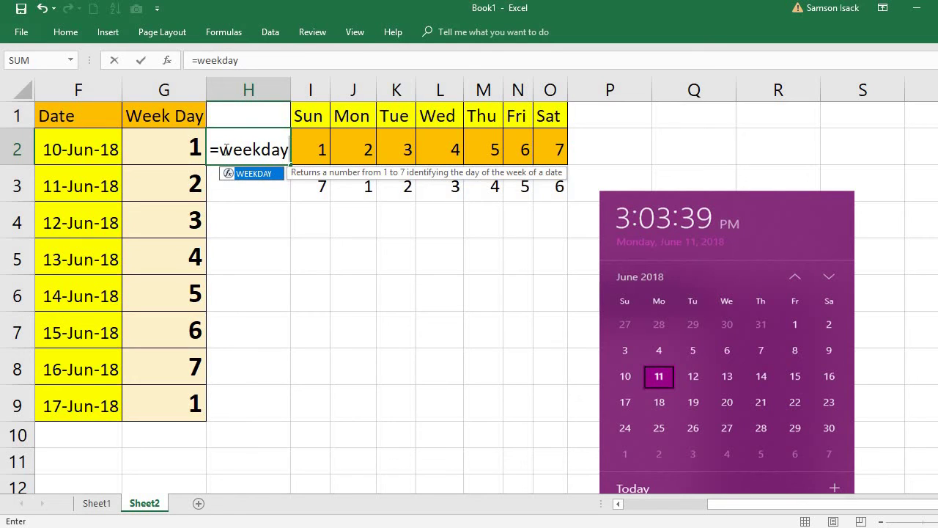
text(()
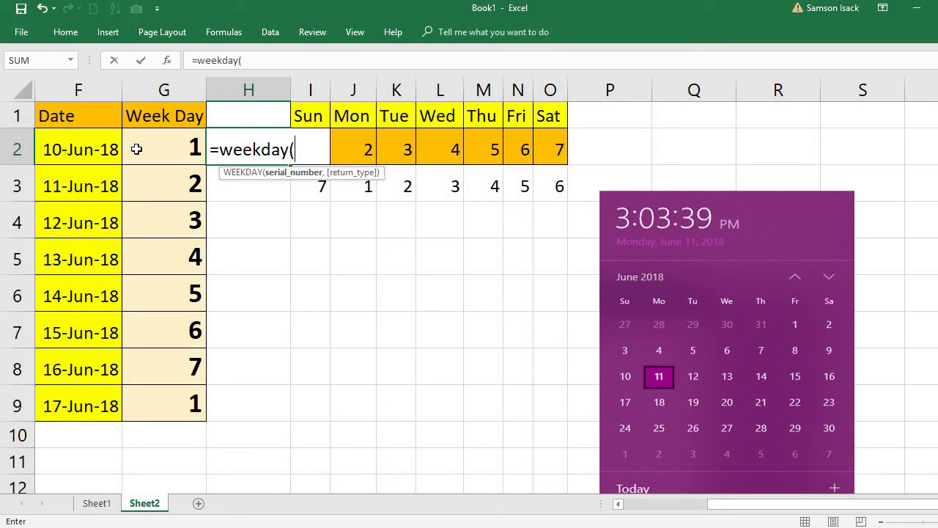
click(84, 149)
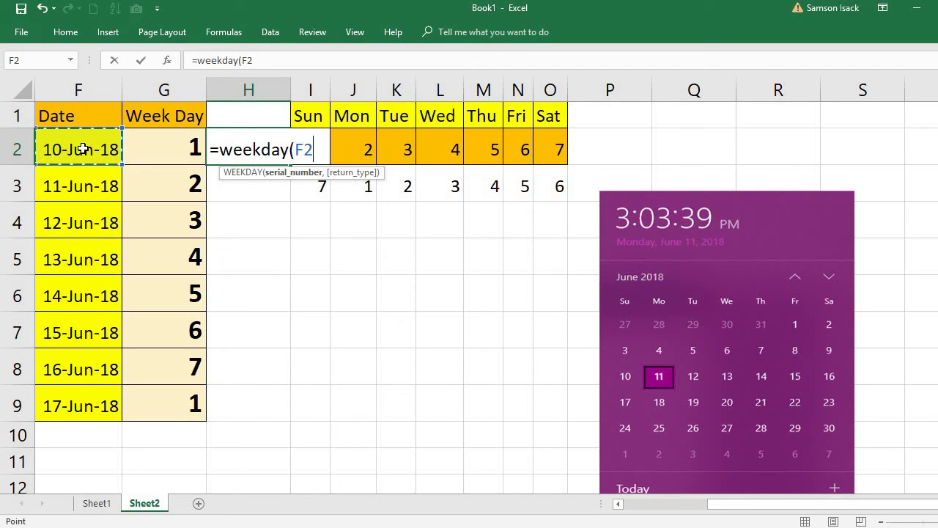
text(,)
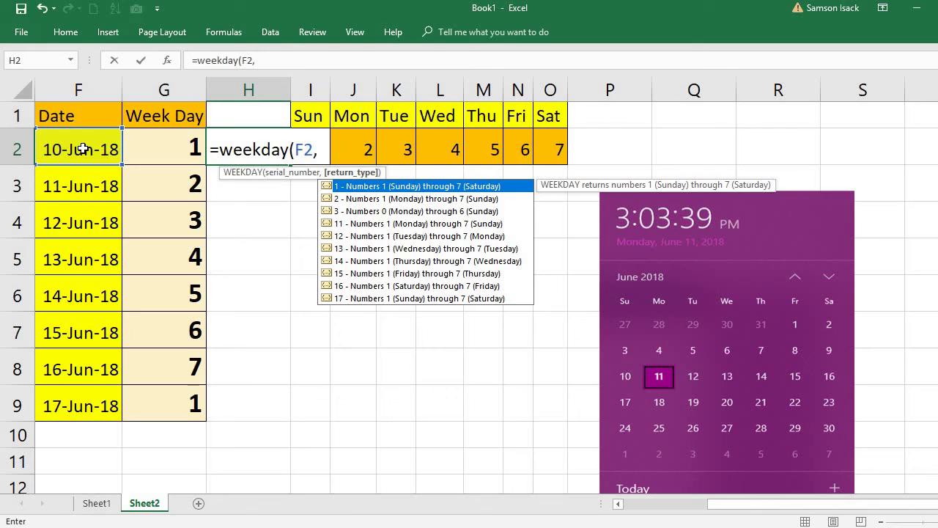
text(2)
text())
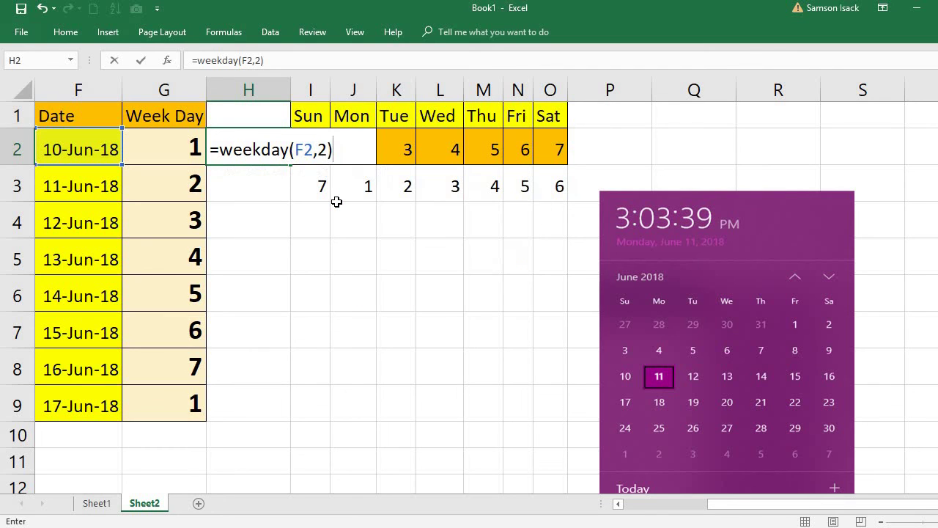
key(Return)
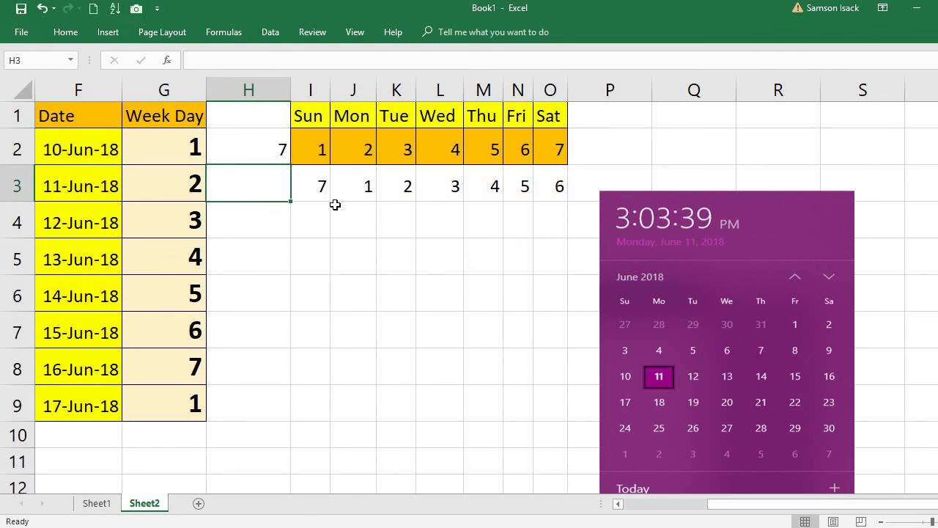
Copy H2's WEEKDAY(F2,2) formula down to H9, then check the formulas in H8 and H9
click(257, 146)
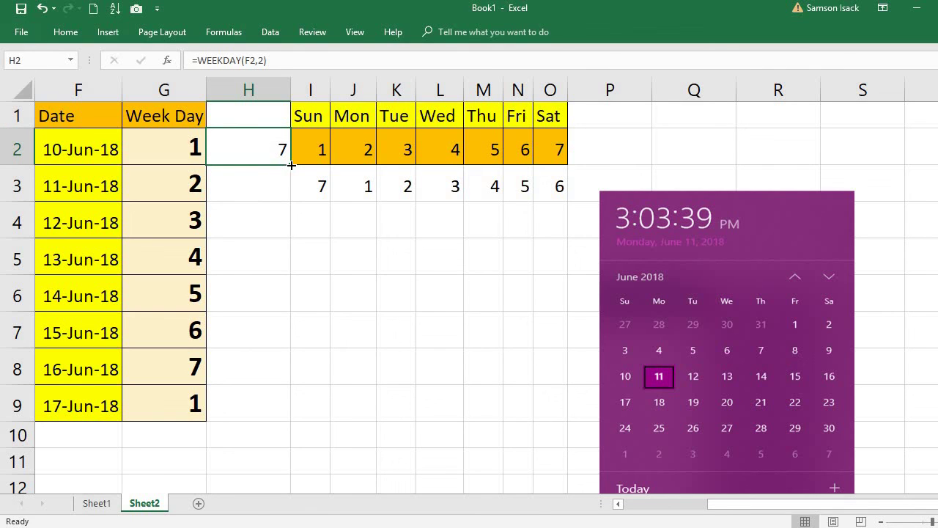
drag(291, 165, 286, 217)
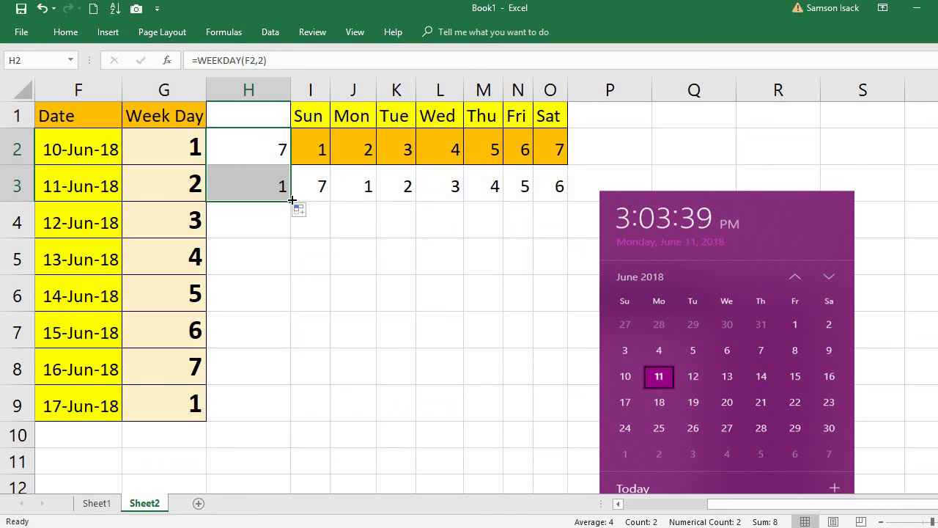
drag(292, 199, 287, 405)
click(271, 361)
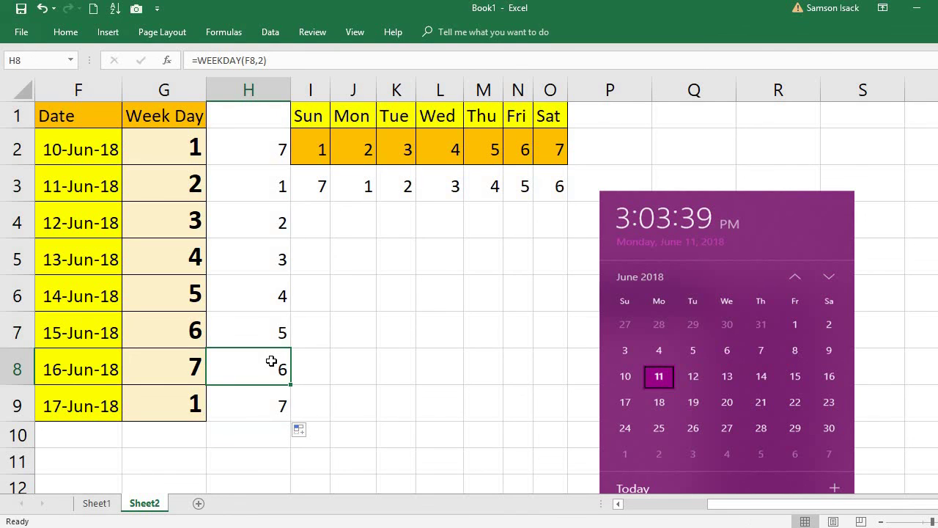
click(283, 414)
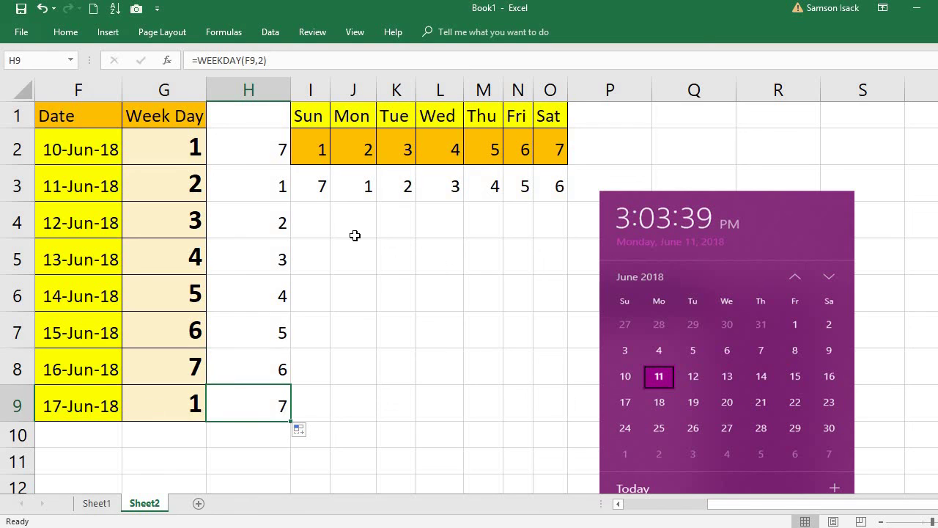